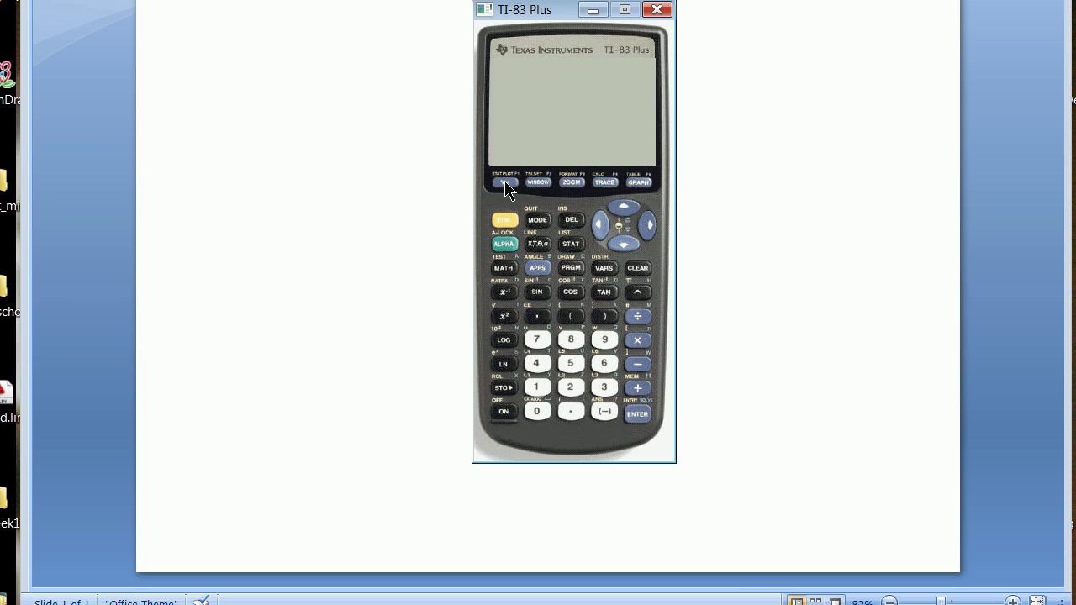
Turn the calculator on, clear the start-up screen, and erase the old Y1 expression.
left_click(504, 412)
left_click(641, 269)
left_click(505, 183)
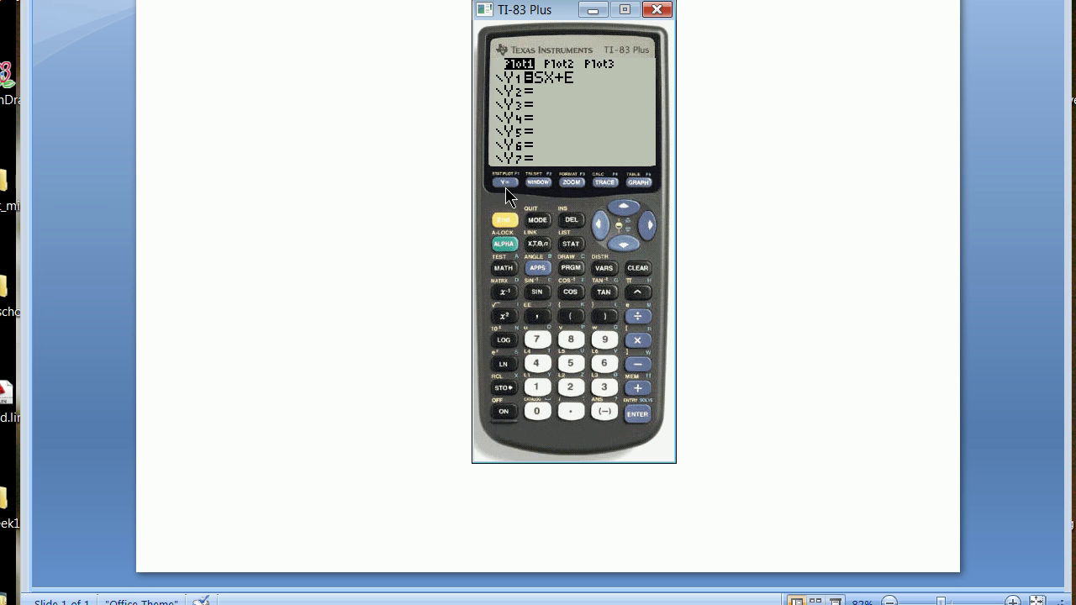
left_click(639, 268)
Check the mode settings for Degree and return to the blank home screen.
left_click(537, 222)
left_click(537, 222)
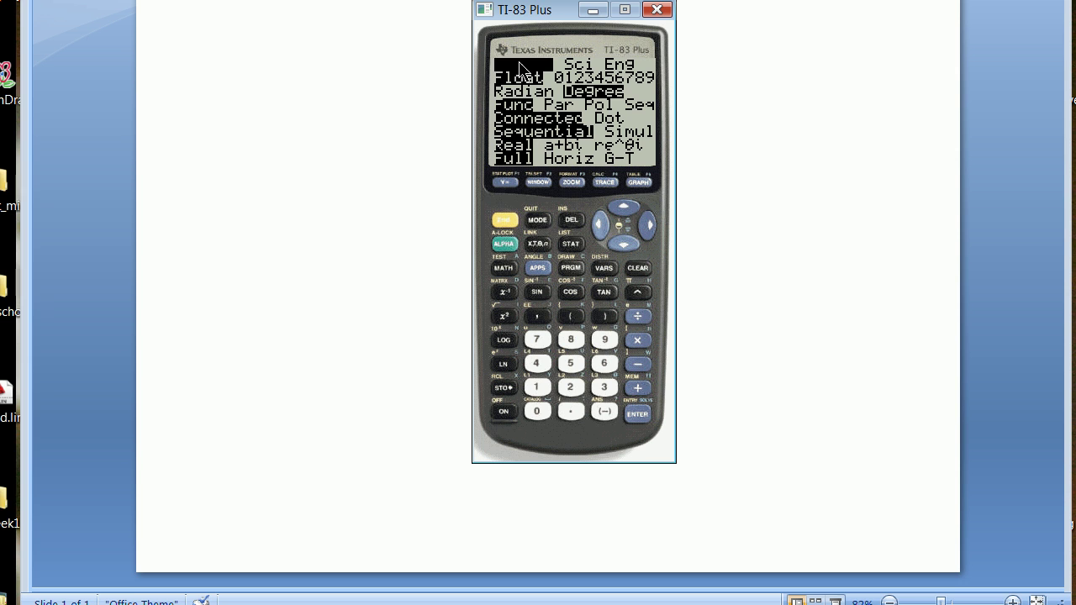
left_click(504, 220)
left_click(538, 220)
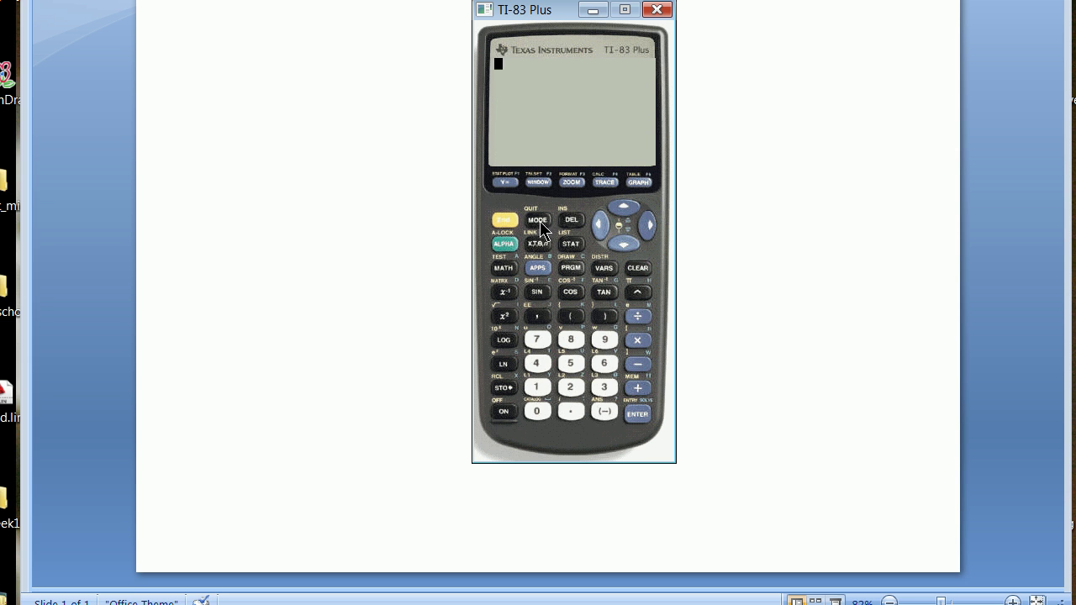
left_click(539, 221)
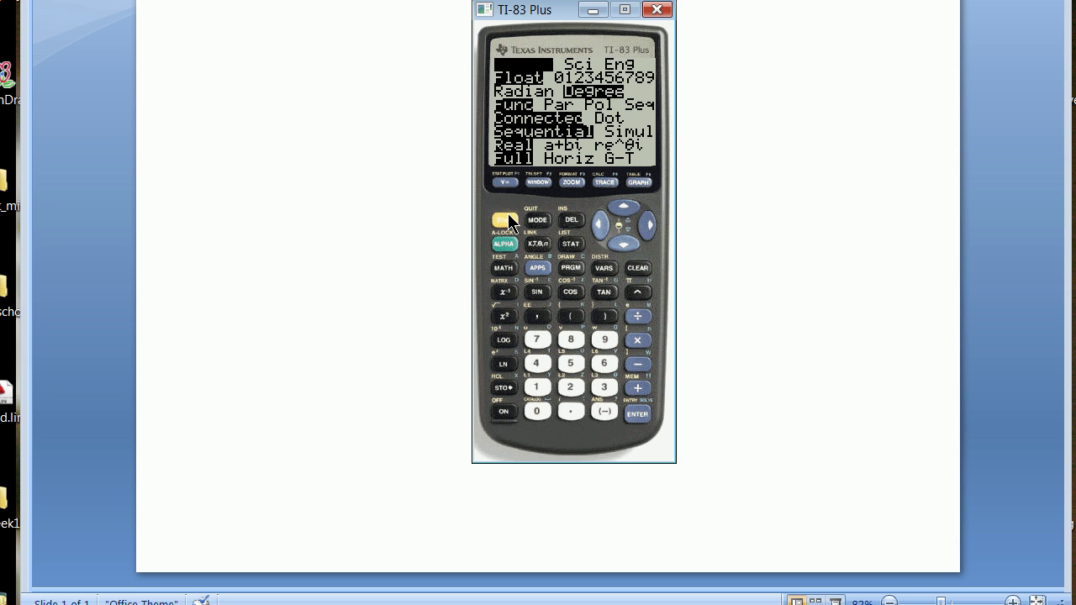
left_click(505, 219)
left_click(538, 220)
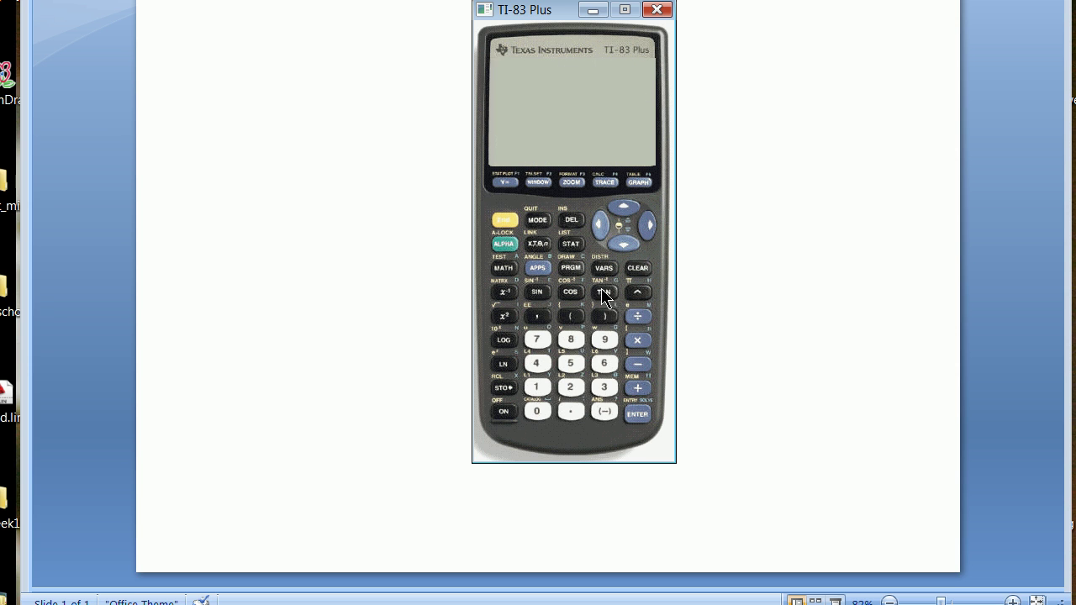
Calculate tan(45) on the home screen, getting 1.
left_click(602, 292)
left_click(538, 362)
left_click(571, 363)
left_click(605, 316)
left_click(639, 415)
Enter Y1 = X in the Y= editor and graph the line.
left_click(636, 269)
left_click(507, 182)
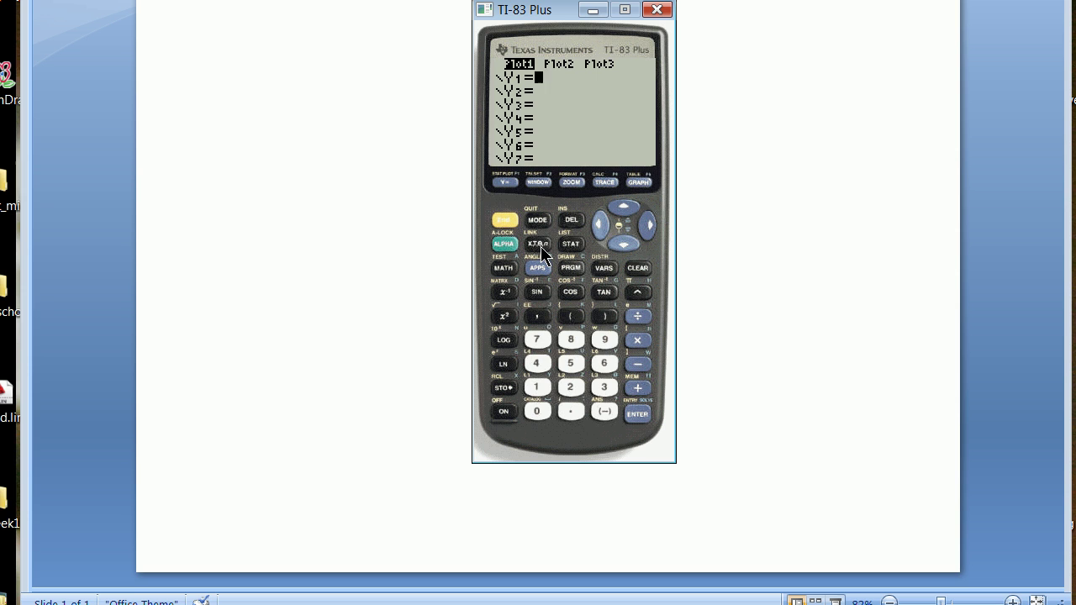
left_click(542, 252)
left_click(509, 221)
left_click(539, 222)
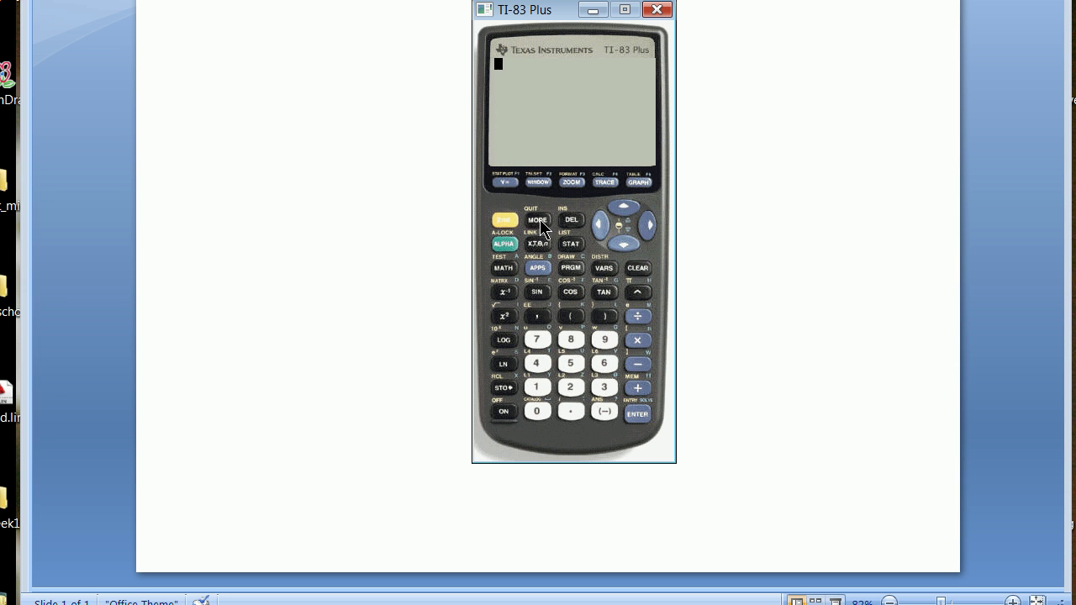
left_click(629, 184)
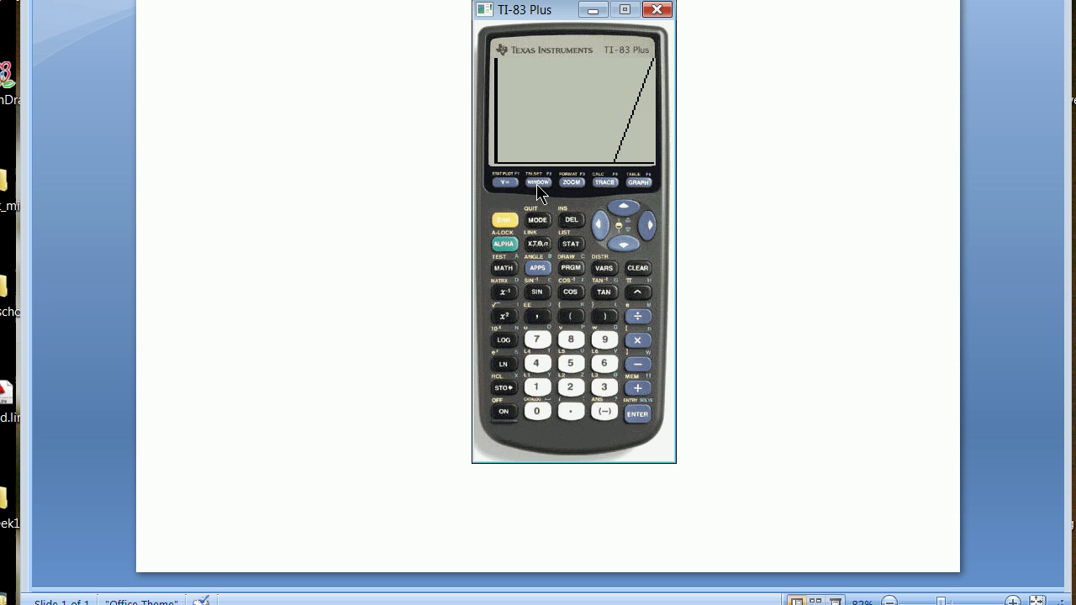
Set Xmin -50, Xmax 50, Ymin -50, Ymax 50 and redraw the graph.
left_click(536, 183)
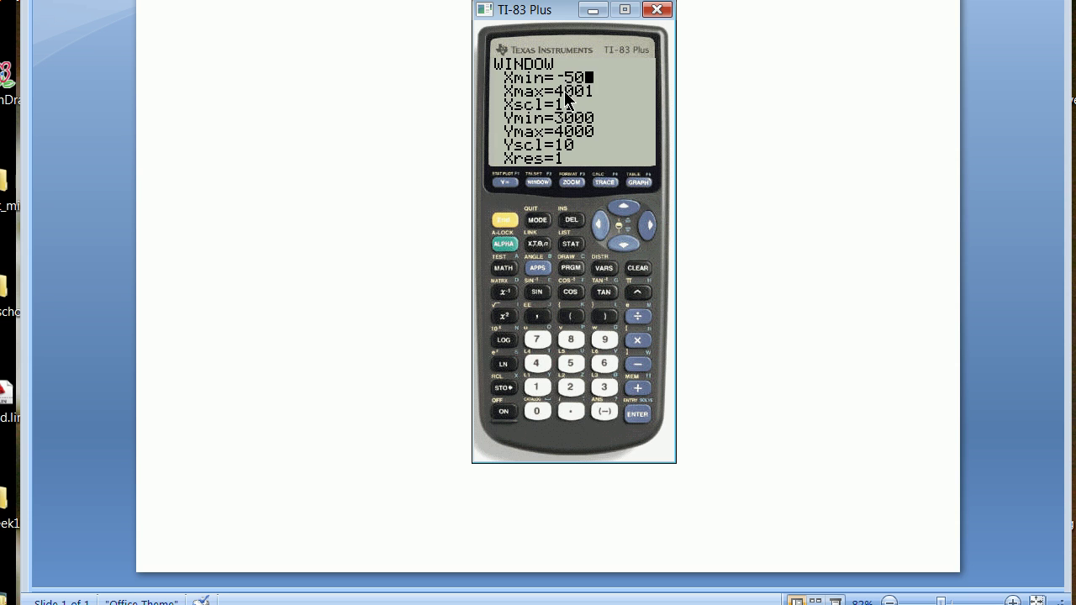
key("Down")
type("0")
key("Down")
type("50")
left_click(639, 181)
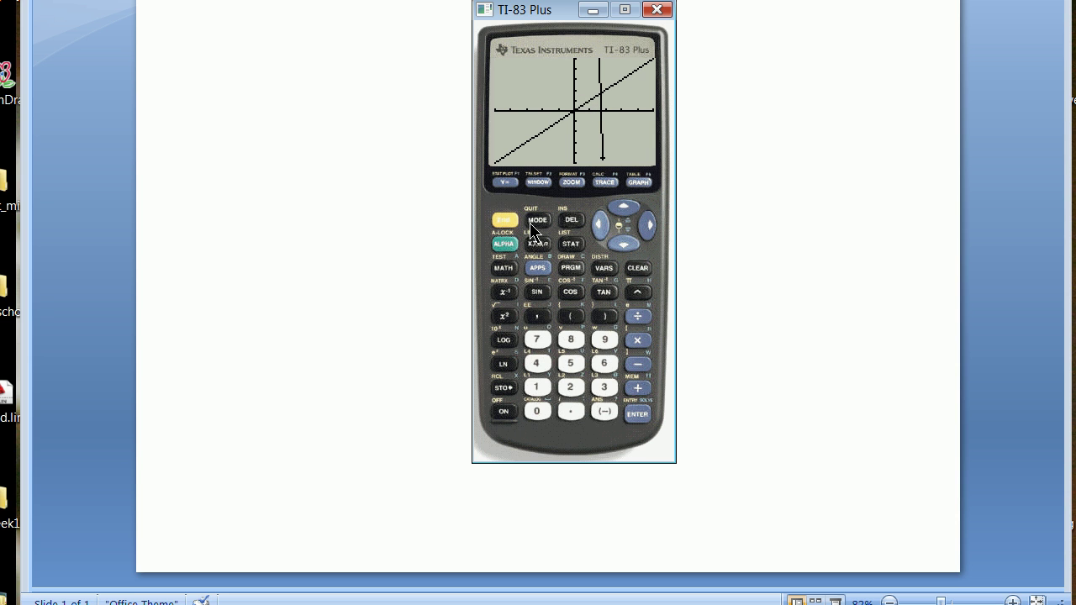
Widen the X range to -75 through 75 in the window settings.
left_click(541, 182)
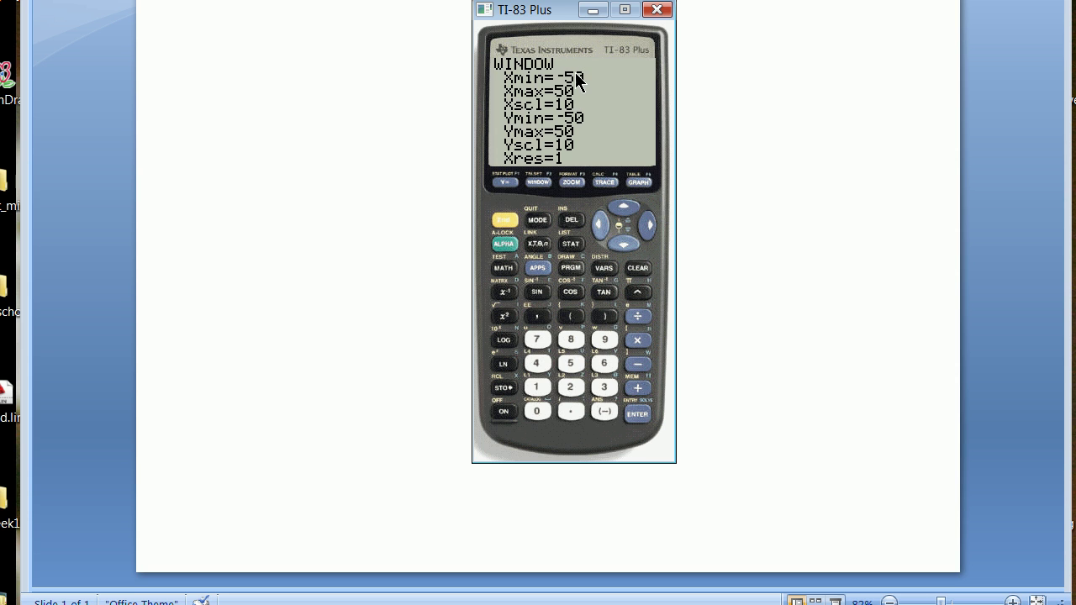
key("Right")
type("7")
key("BackSpace")
Enter Y2 = -X and graph it together with Y1 = X.
left_click(537, 219)
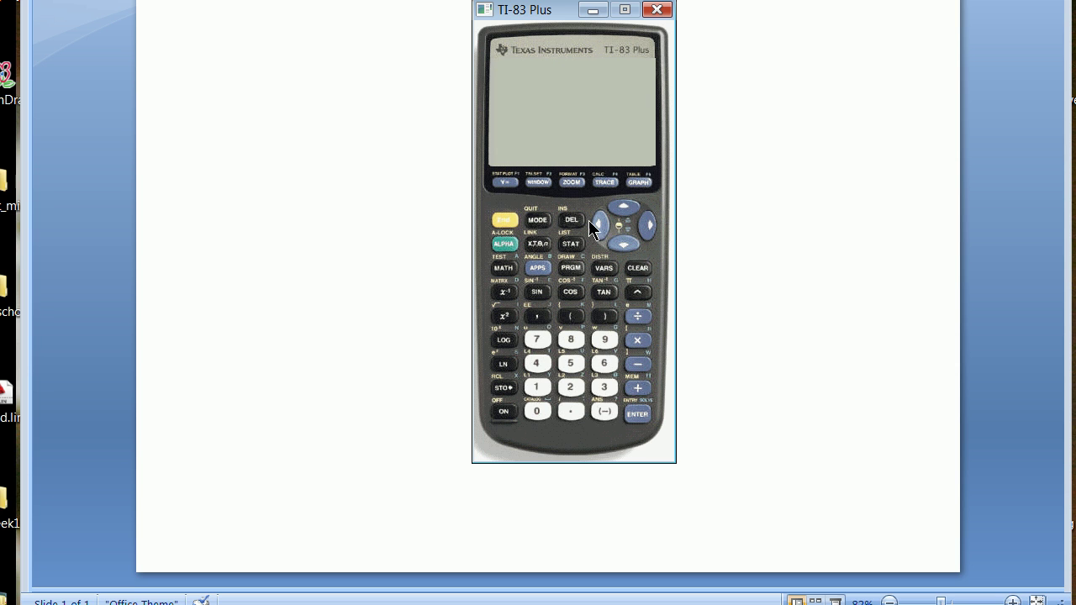
left_click(639, 181)
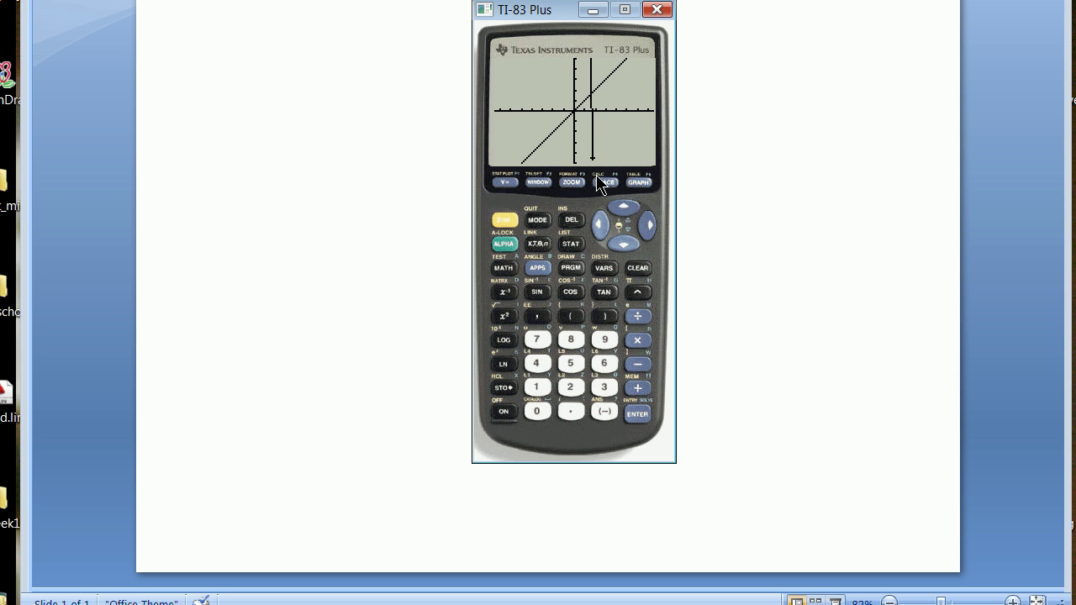
left_click(505, 182)
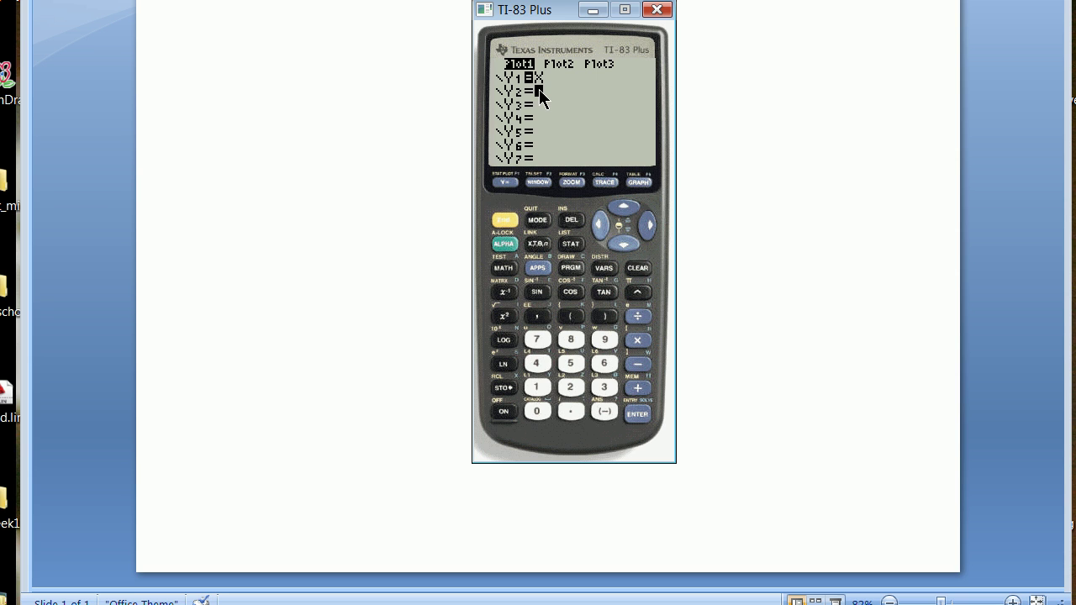
left_click(604, 410)
left_click(536, 244)
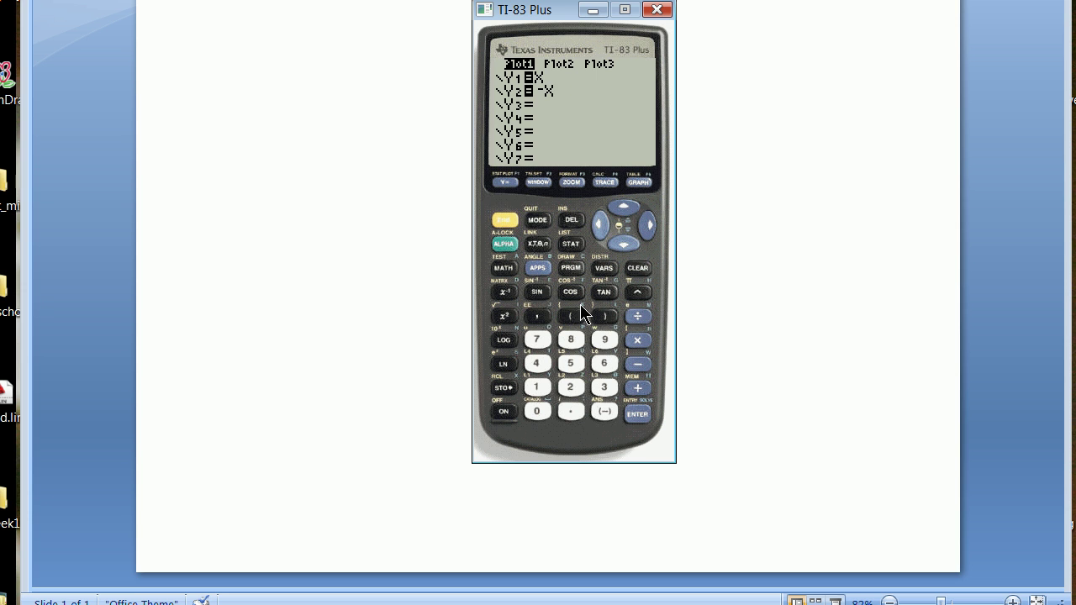
left_click(644, 181)
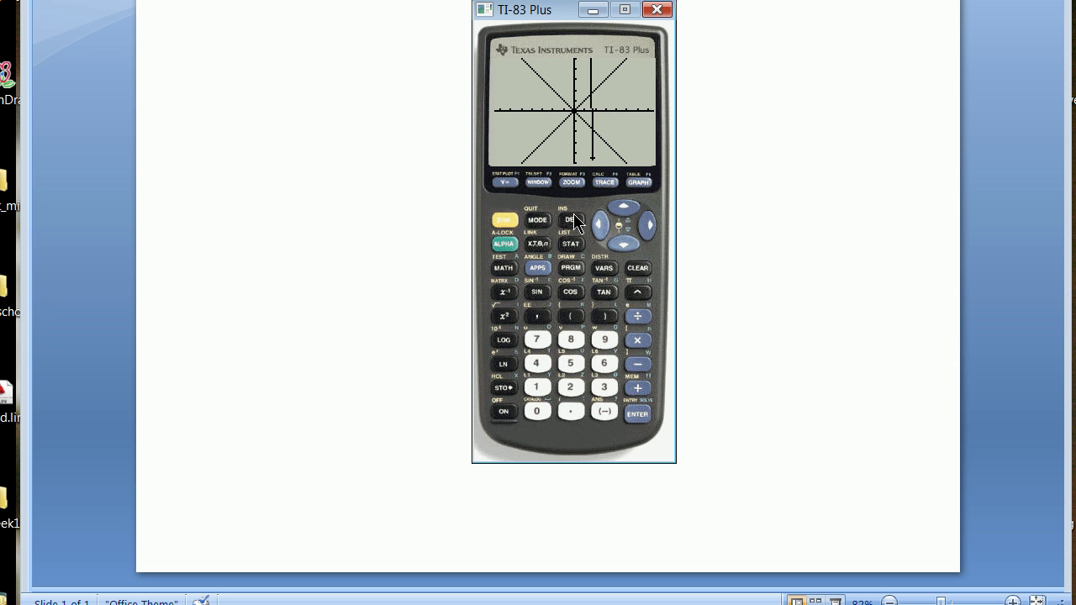
Go back to the equation list to rewrite Y1 as 1X.
left_click(504, 182)
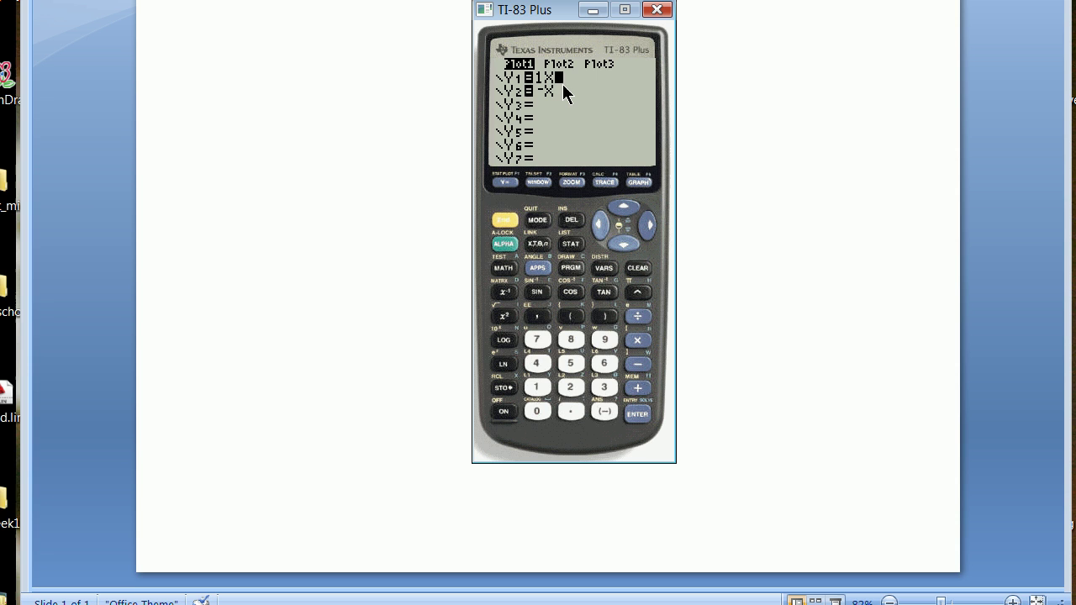
key("s")
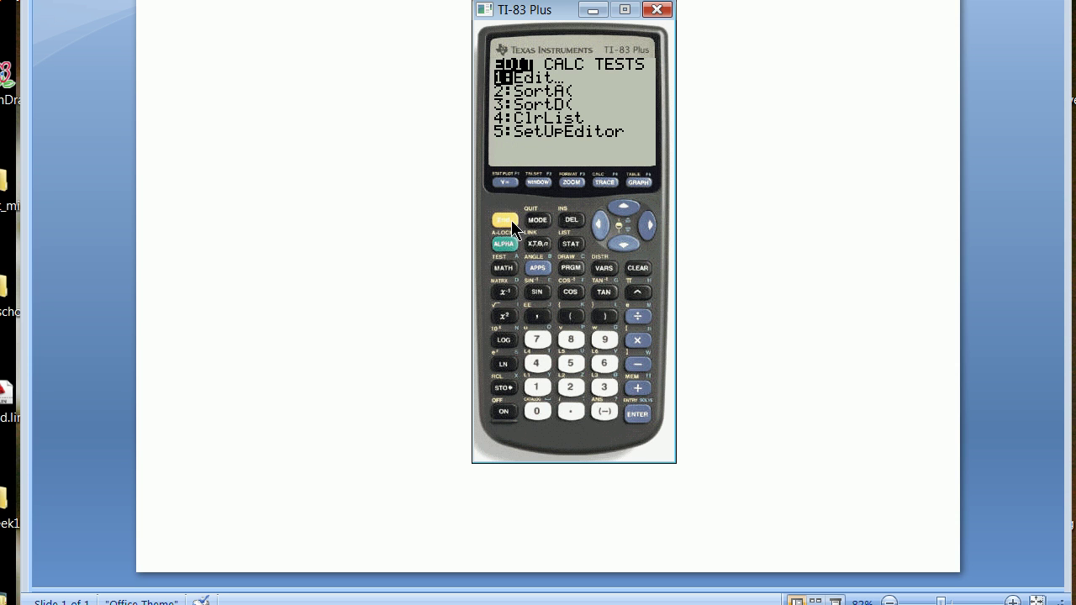
left_click(511, 184)
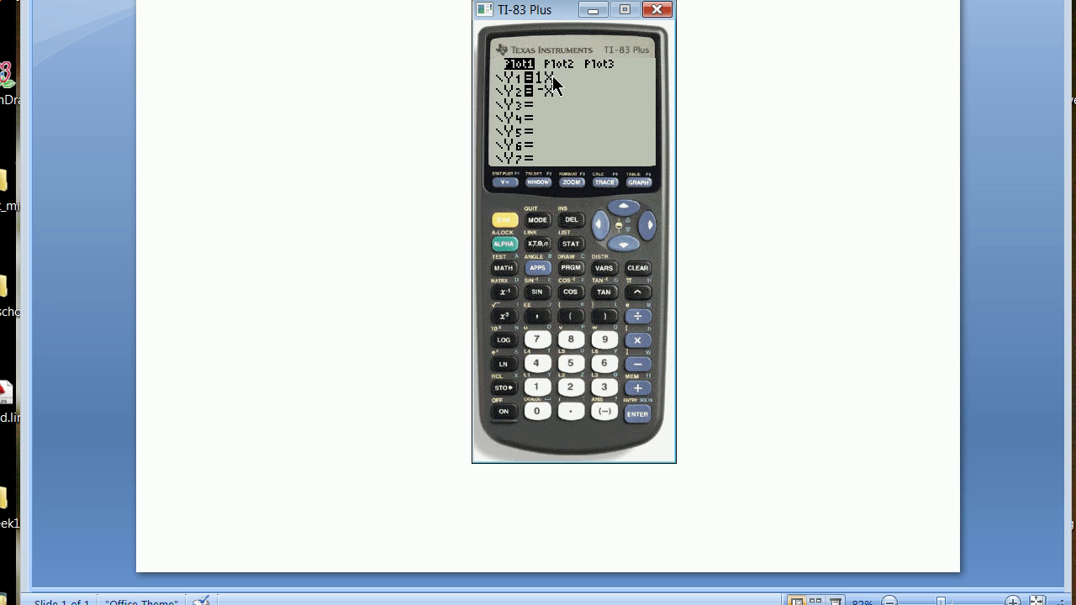
Complete Y1 as 1X+0 and Y2 as -1X+0, then graph both lines.
left_click(636, 388)
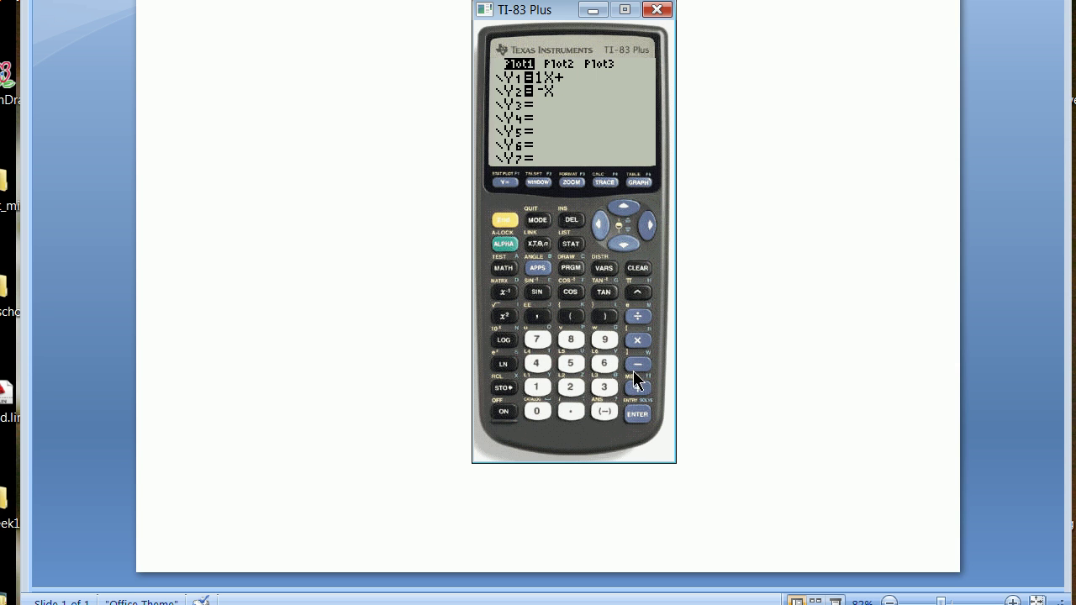
left_click(537, 411)
left_click(531, 244)
left_click(639, 388)
left_click(541, 411)
left_click(635, 415)
left_click(636, 179)
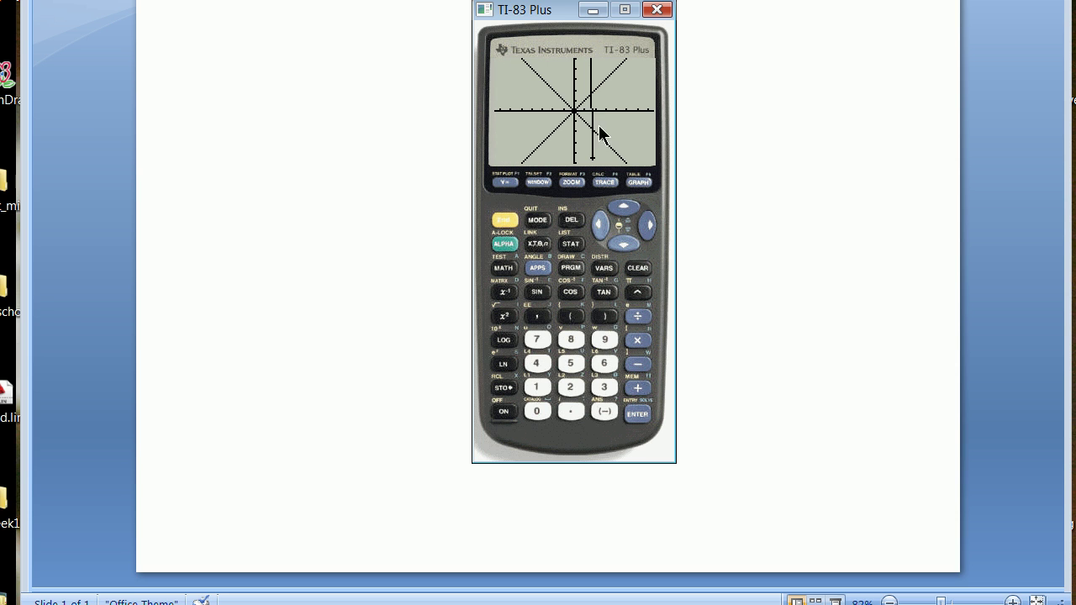
Change Y1's slope to 2 and graph it, then to 5 and graph again.
left_click(510, 185)
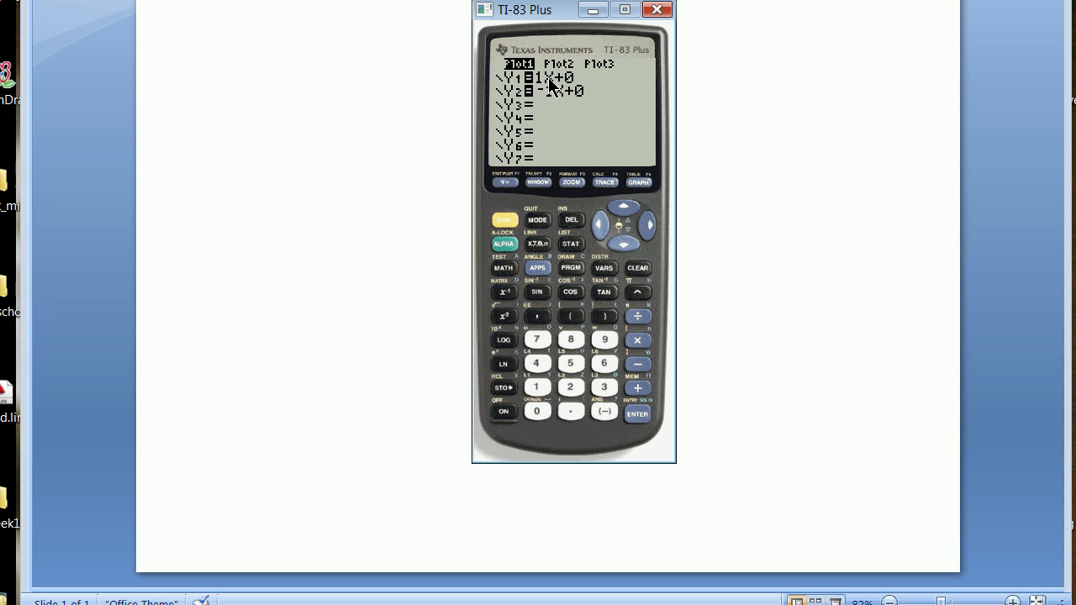
type("2")
left_click(648, 183)
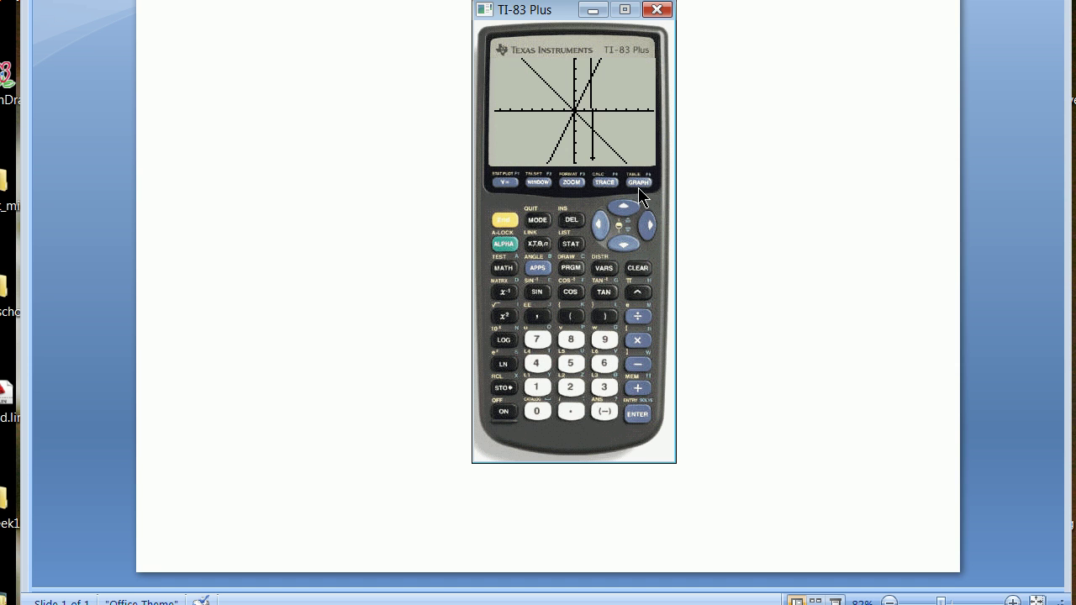
left_click(504, 183)
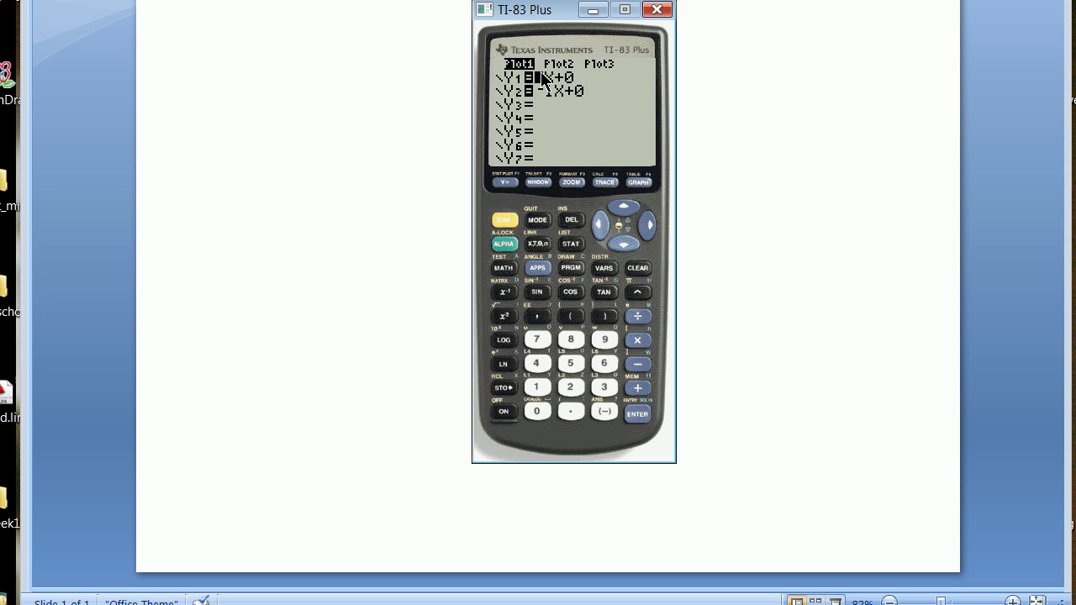
type("5")
left_click(638, 181)
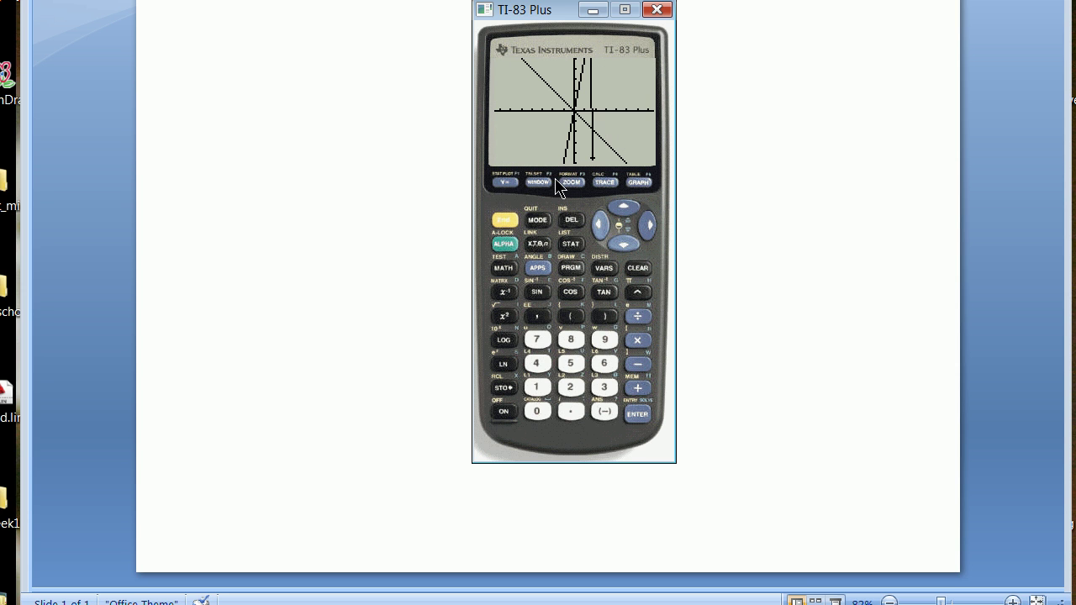
Move to the end of Y1 = 5X+0 and delete the trailing 0.
left_click(505, 181)
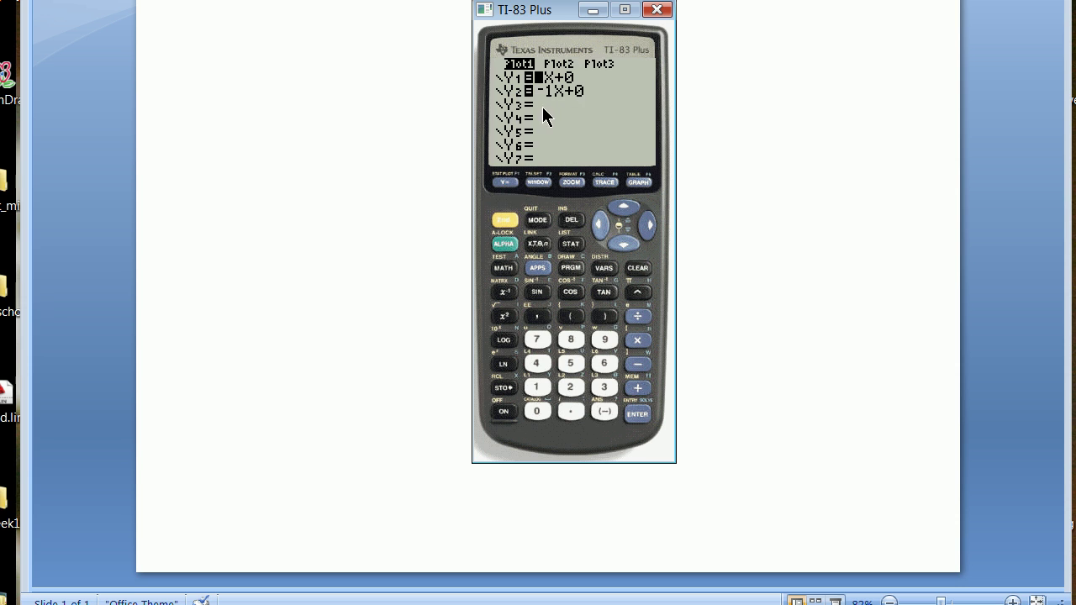
type("5")
key("Right")
key("Right")
key("Right")
key("Left")
key("Delete")
type("9")
Append (-10) to make Y1 = 5X+(-10), then graph it with Y2.
left_click(570, 316)
left_click(600, 410)
left_click(539, 385)
left_click(535, 407)
left_click(595, 314)
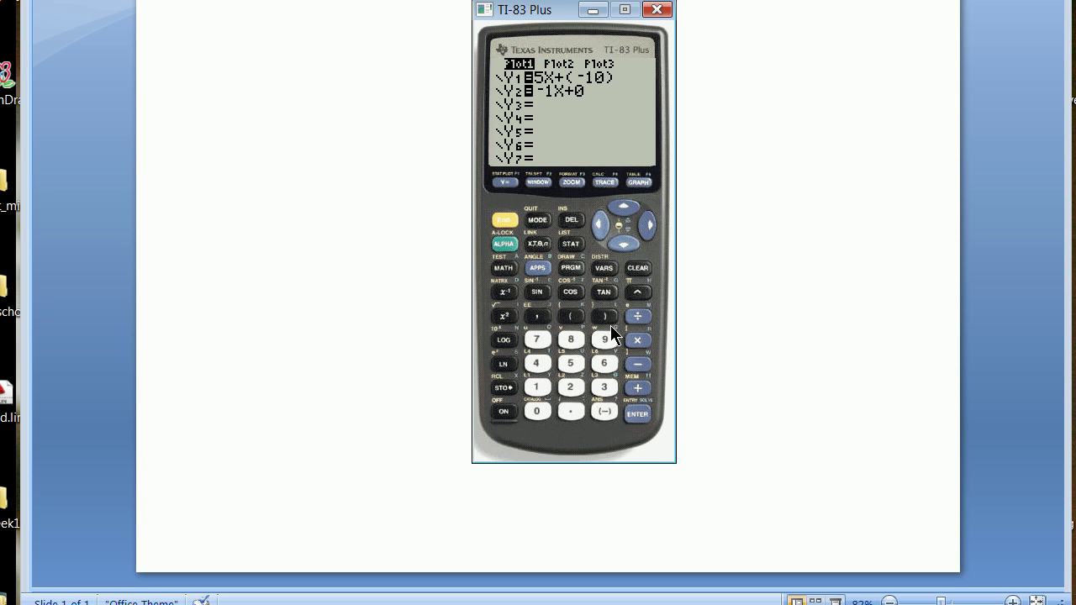
left_click(644, 414)
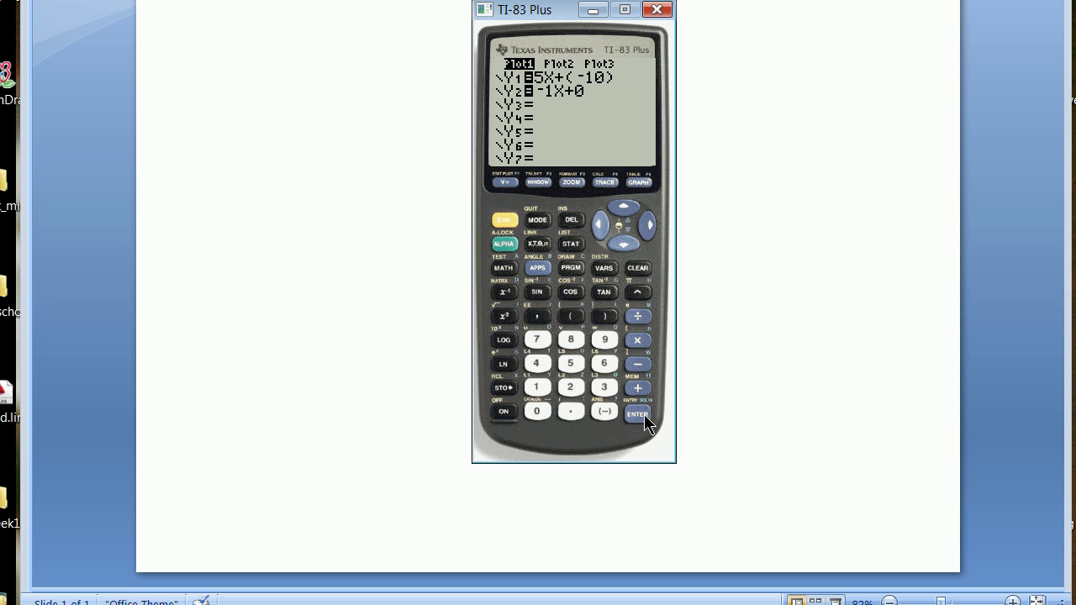
left_click(637, 180)
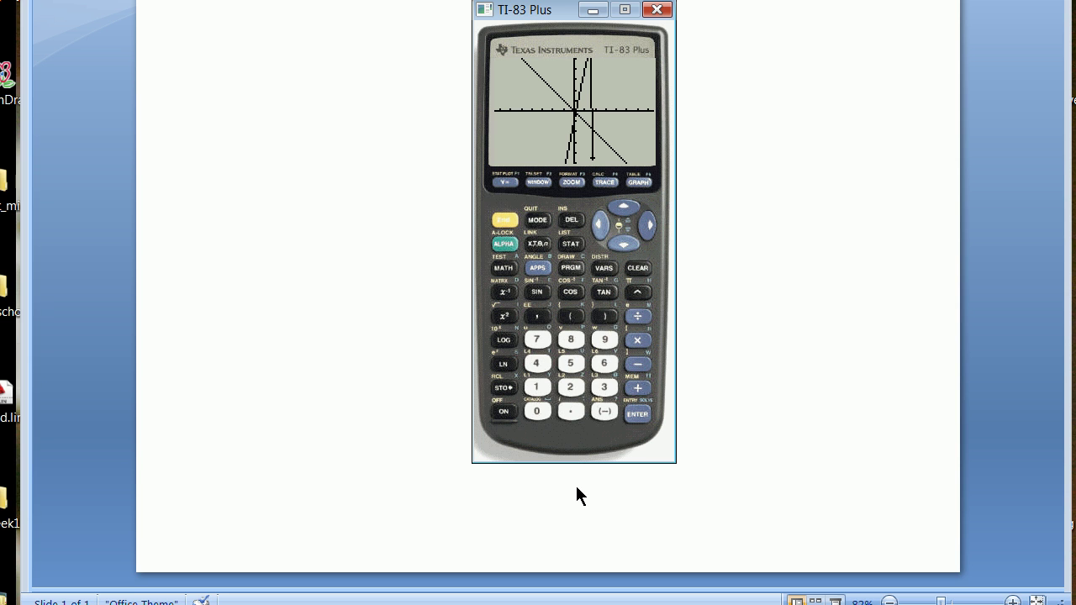
Return to the Y= editor to view Y1=5X+(-10) and Y2=-1X+0.
left_click(506, 184)
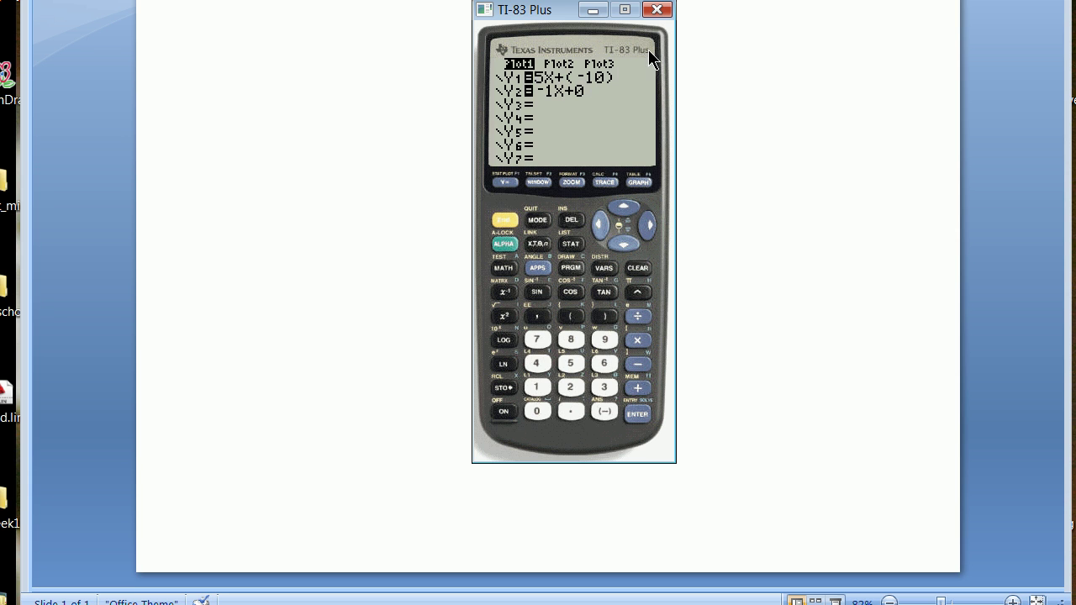
left_click(656, 10)
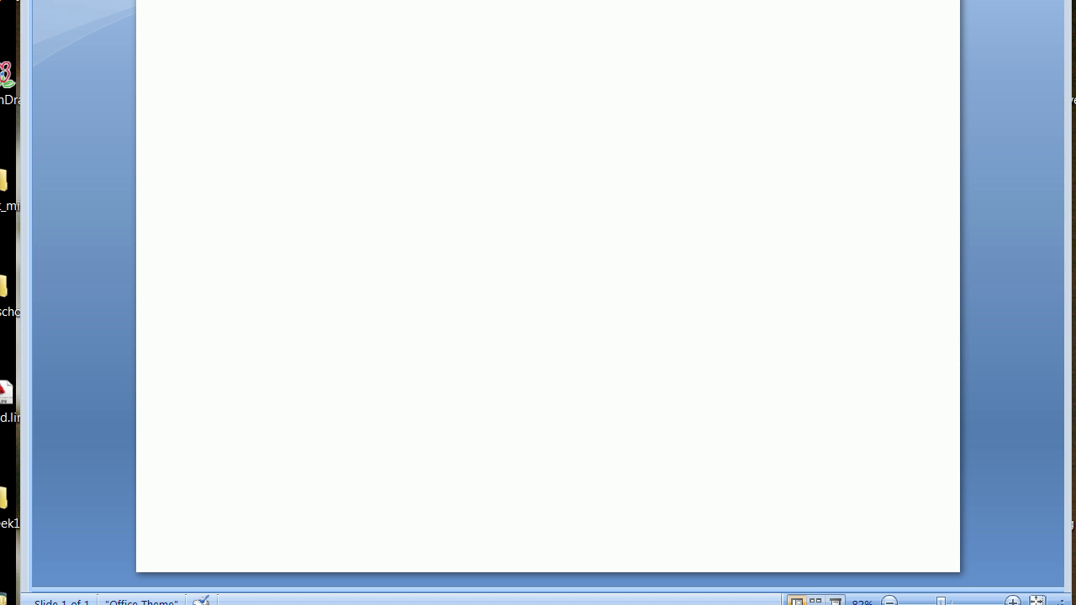
key("super+d")
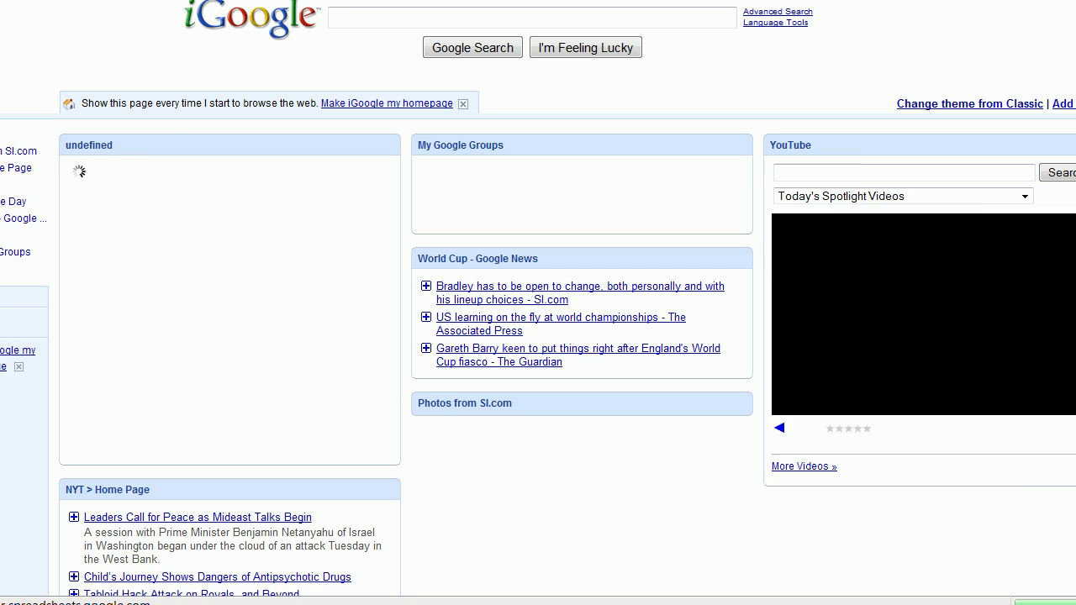
type("www.wolf")
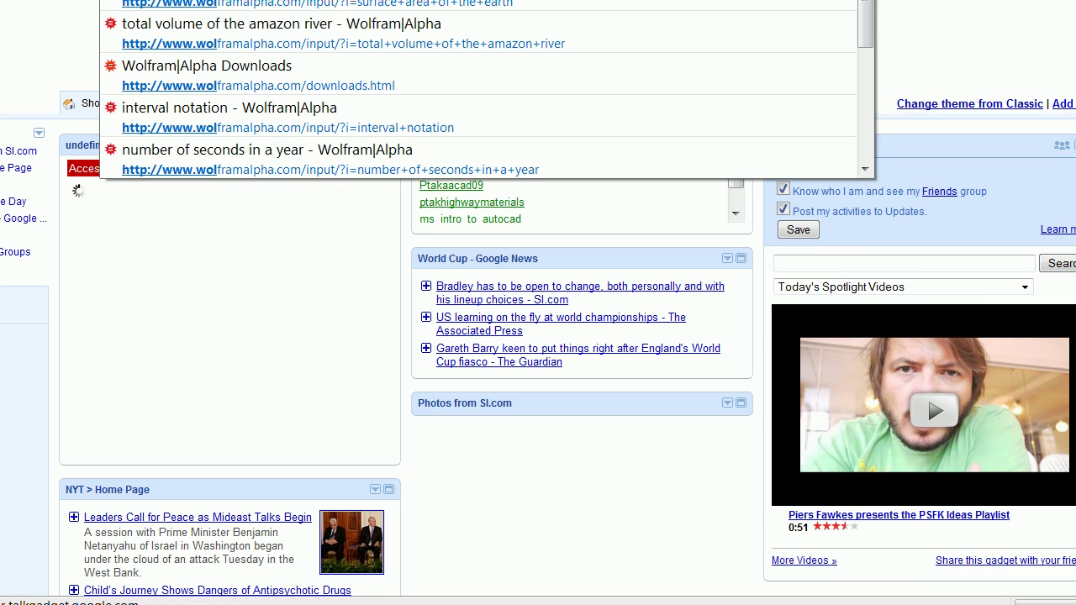
type("ramalph")
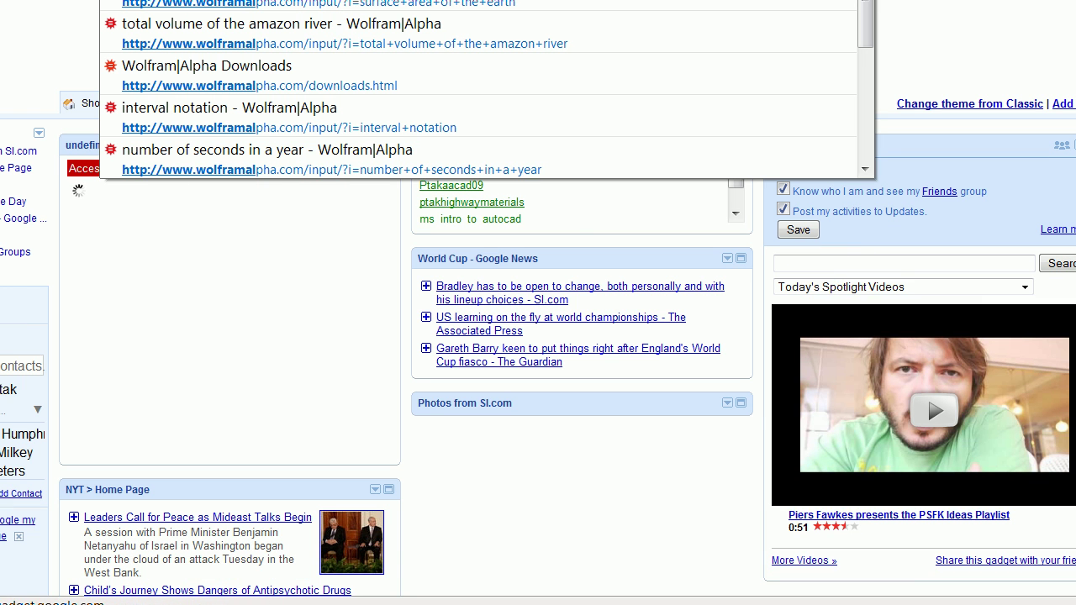
type("a")
key("Return")
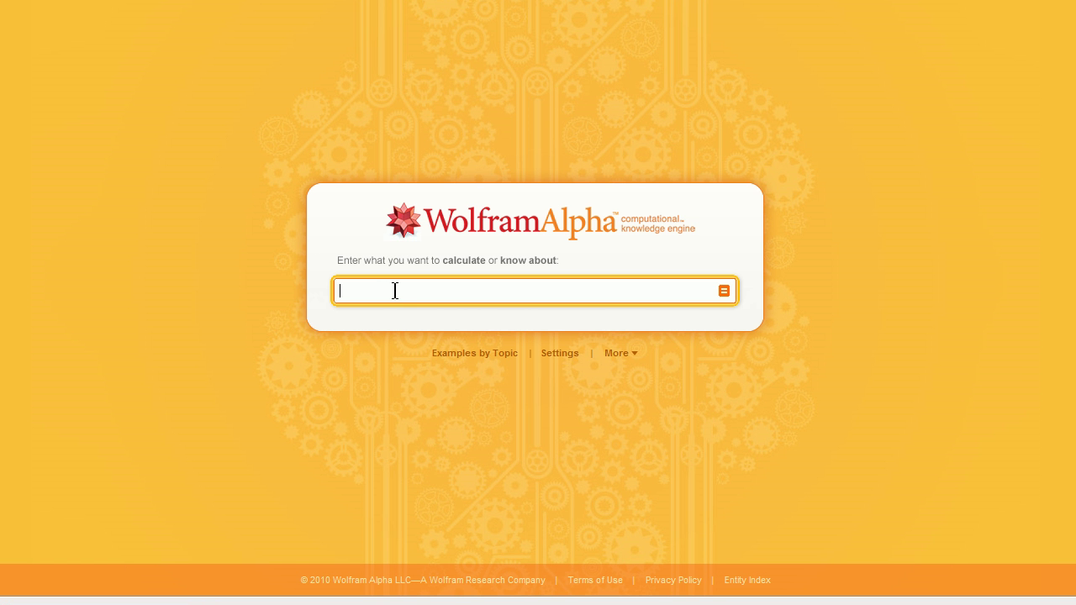
Submit 'plot y=5x-10' to Wolfram Alpha, giving line plots over x 1.98–2.02 and -4 to 4.
type("plot y=5x-10")
key("BackSpace")
key("Return")
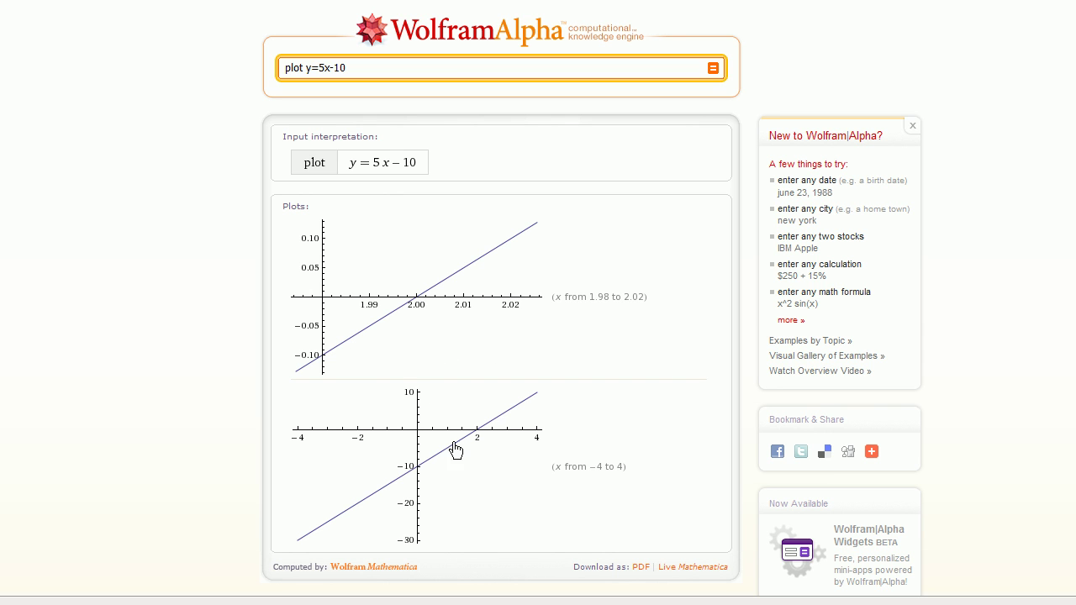
Extend the query to 'plot y=5x-10 from -10 to 10' for a single plot over that range.
left_click(607, 473)
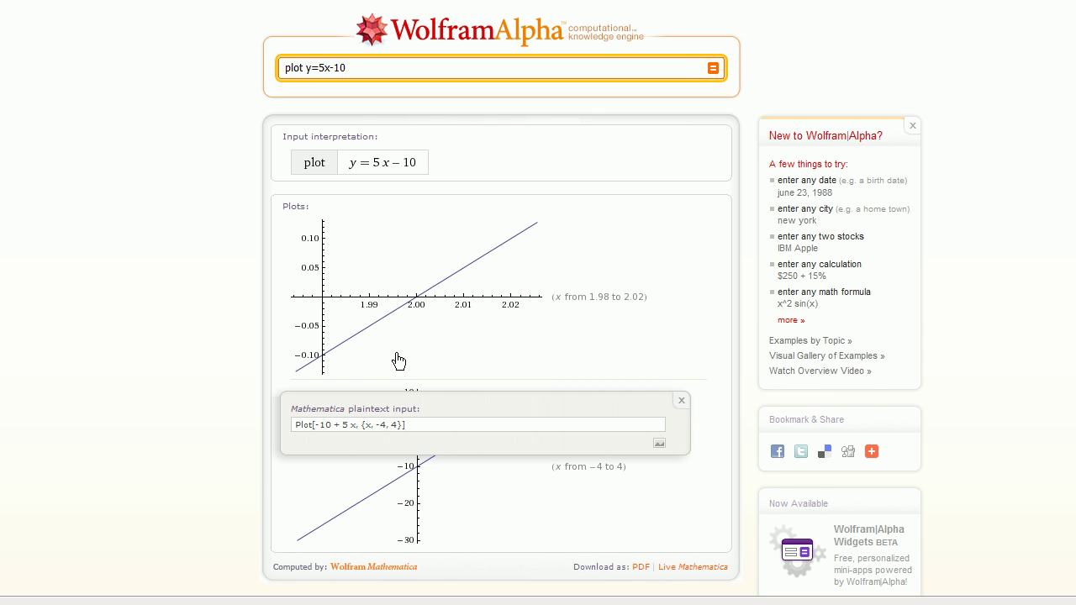
left_click(368, 64)
type("from -10 to 10")
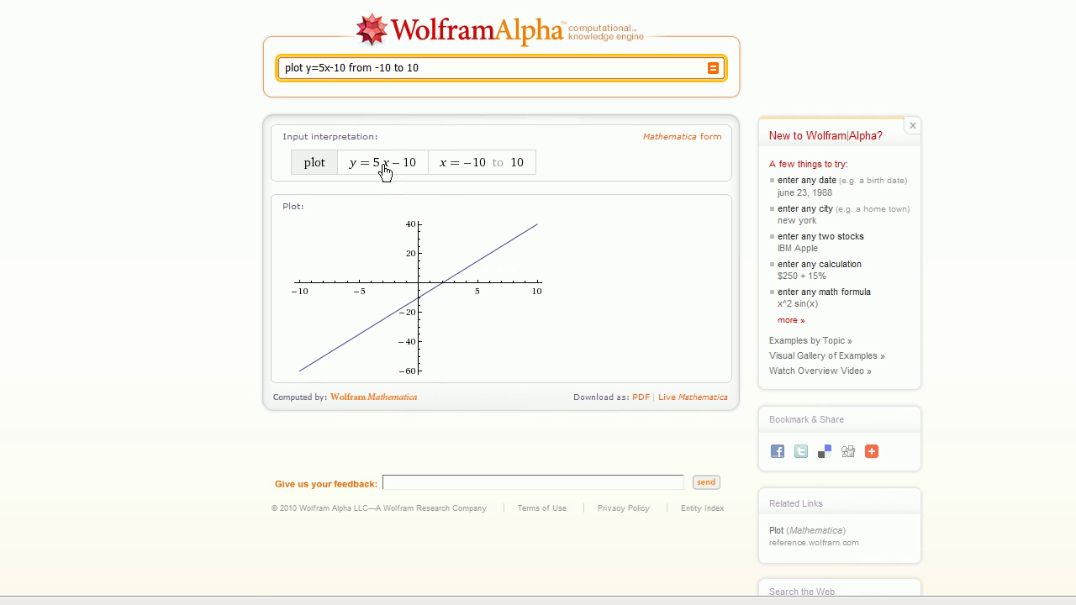
Reveal the query's Mathematica form, Plot[y == 5 x - 10, {x, -10, 10}].
left_click(694, 143)
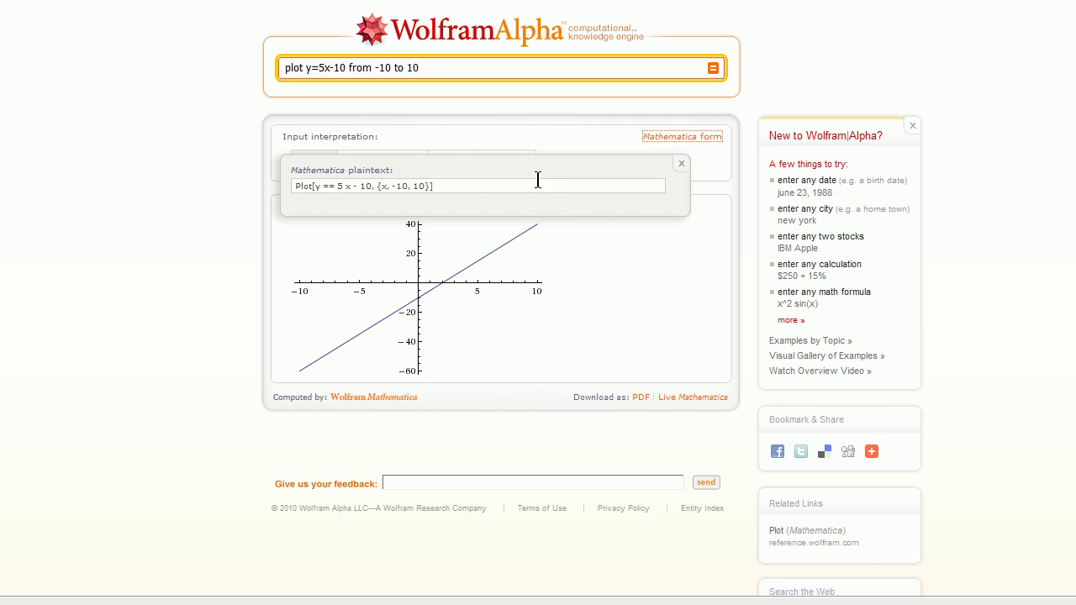